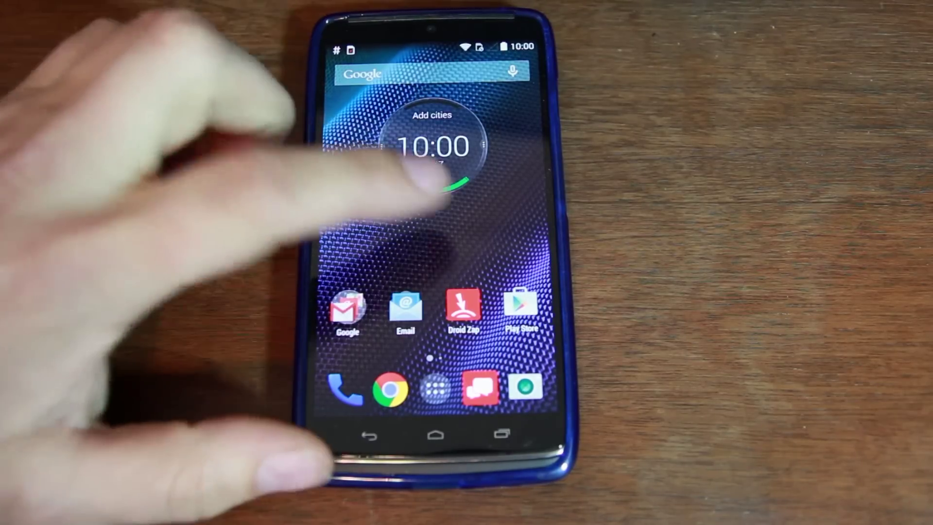
Look over the second home page and the notification shade, then open the app drawer.
{"action": "left_click_drag", "start_coordinate": [422, 179], "coordinate": [253, 209]}
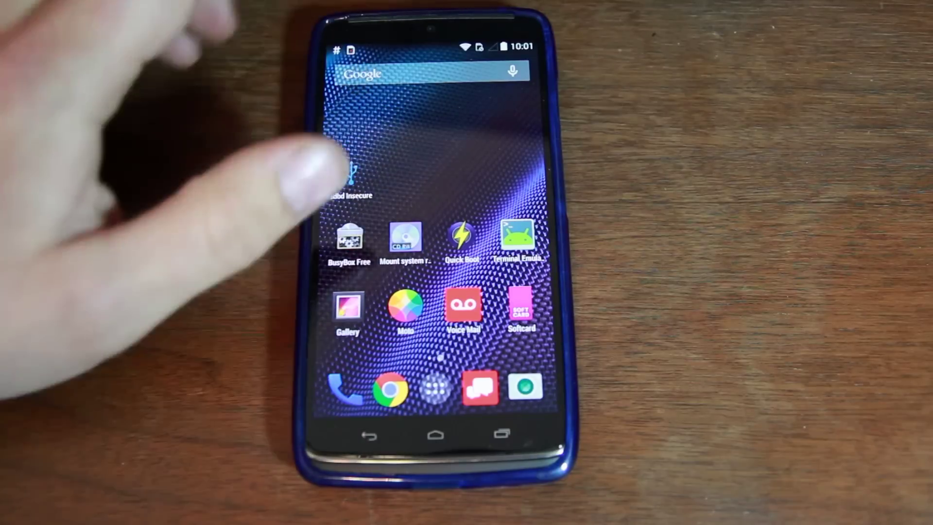
{"action": "left_click_drag", "start_coordinate": [427, 46], "coordinate": [423, 204]}
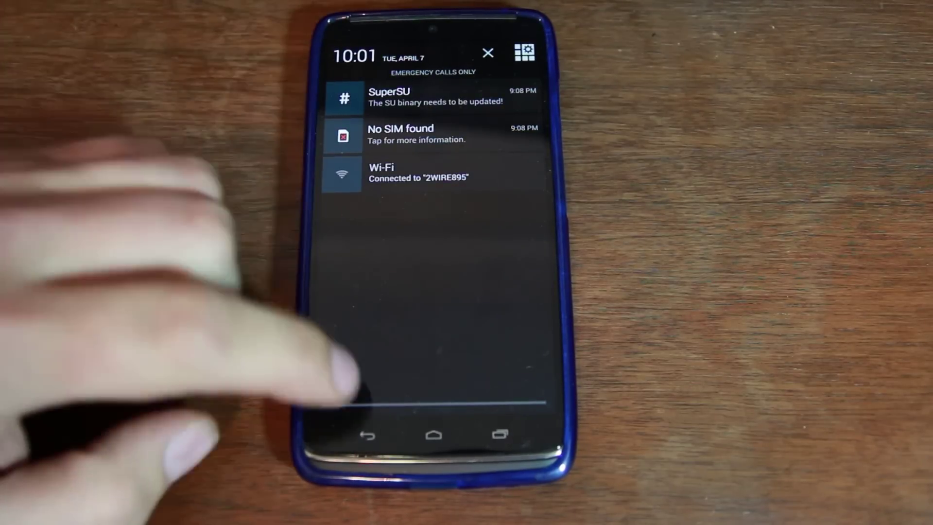
{"action": "left_click_drag", "start_coordinate": [350, 384], "coordinate": [302, 54]}
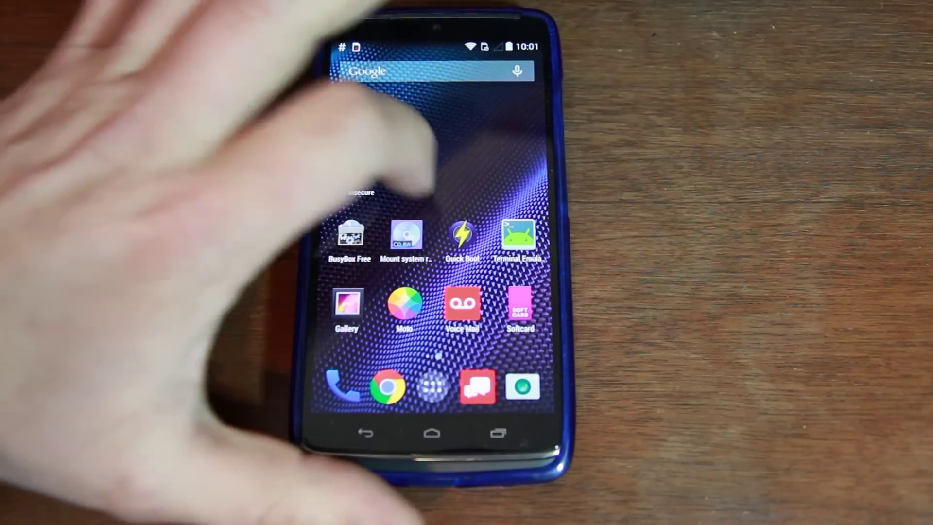
{"action": "left_click_drag", "start_coordinate": [369, 195], "coordinate": [524, 204]}
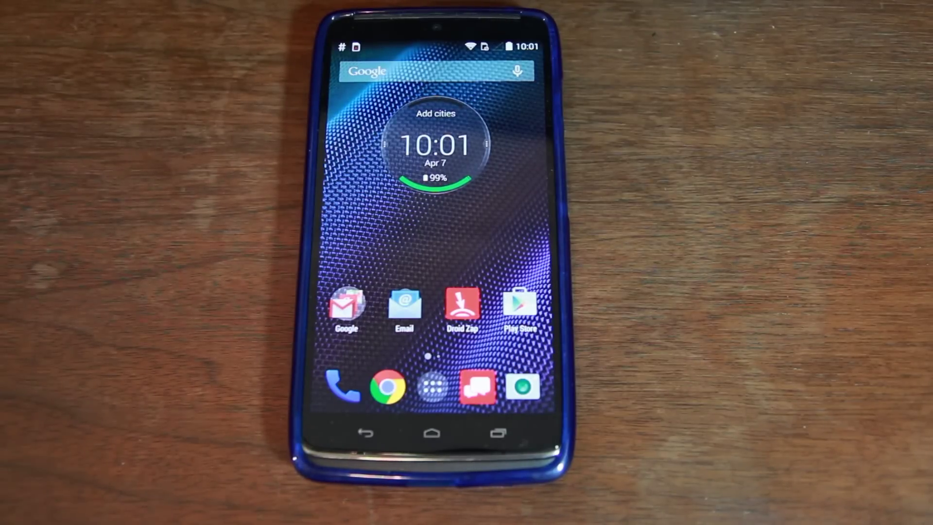
{"action": "left_click", "coordinate": [432, 386]}
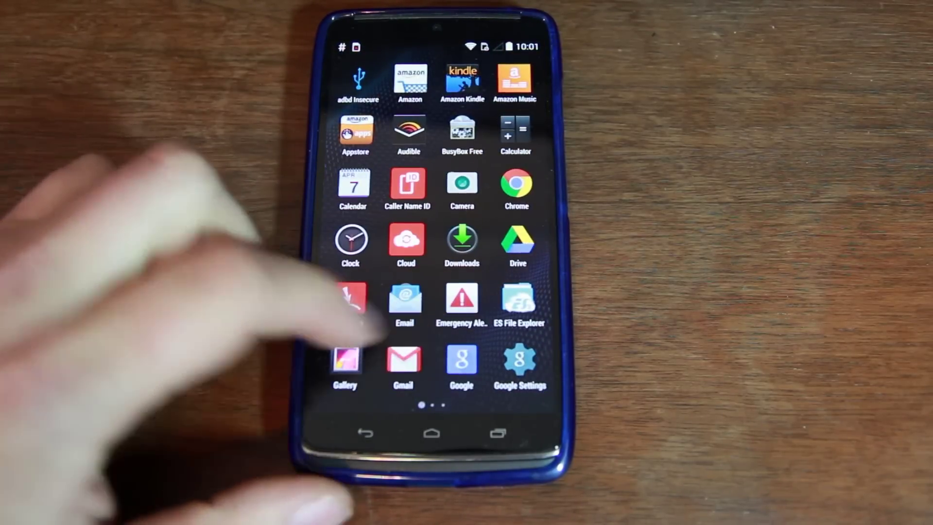
Open the Settings app from the last page of the app drawer.
{"action": "left_click_drag", "start_coordinate": [379, 306], "coordinate": [301, 296]}
{"action": "left_click_drag", "start_coordinate": [466, 301], "coordinate": [311, 301]}
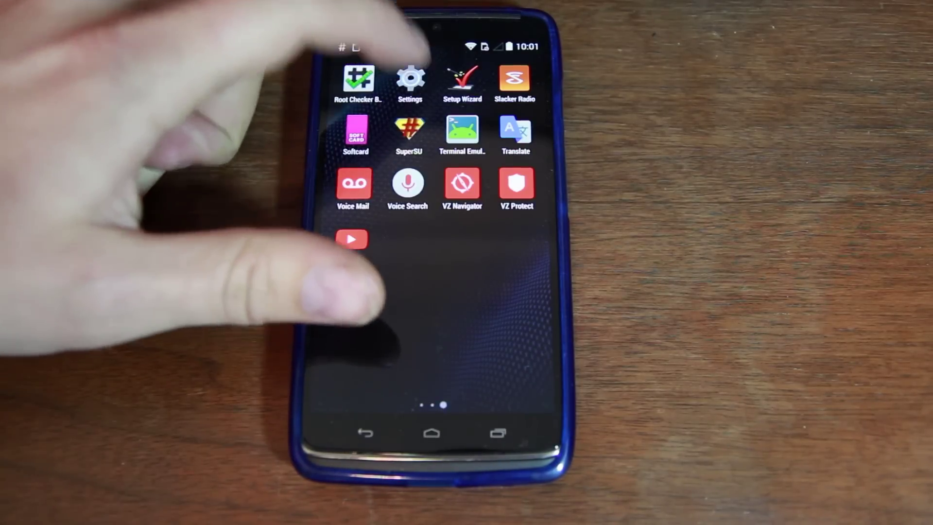
{"action": "left_click", "coordinate": [409, 80]}
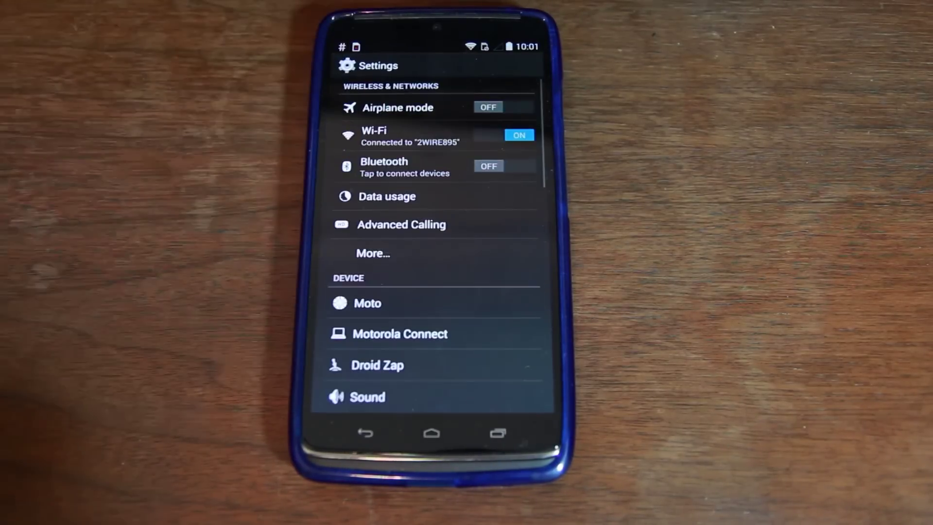
Confirm About phone shows Android 4.4.4 and build number SU2-12, then return home.
{"action": "scroll", "coordinate": [432, 243], "scroll_direction": "down", "scroll_amount": 10}
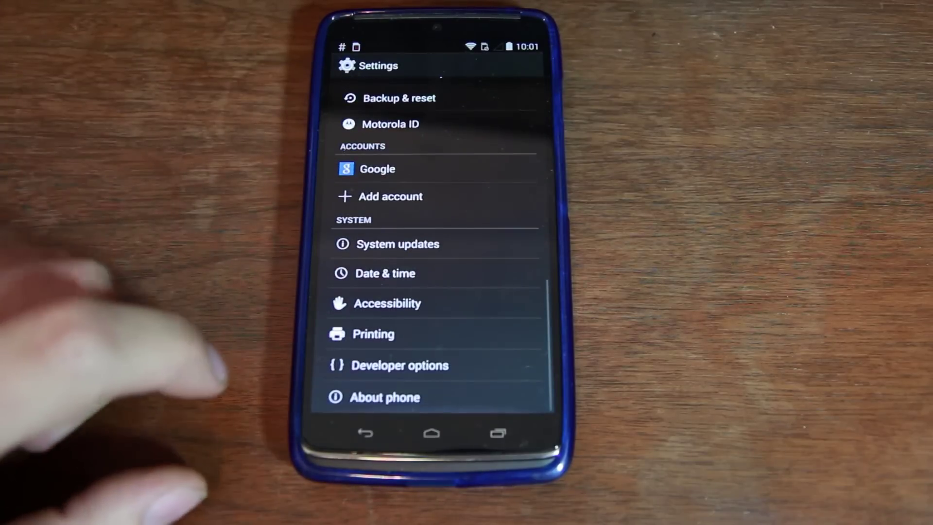
{"action": "left_click", "coordinate": [385, 397]}
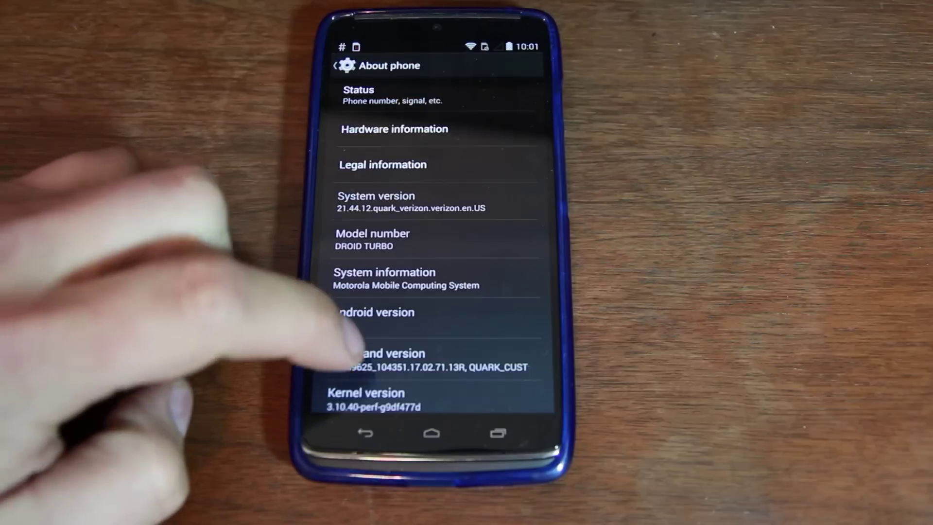
{"action": "left_click_drag", "start_coordinate": [360, 372], "coordinate": [282, 218]}
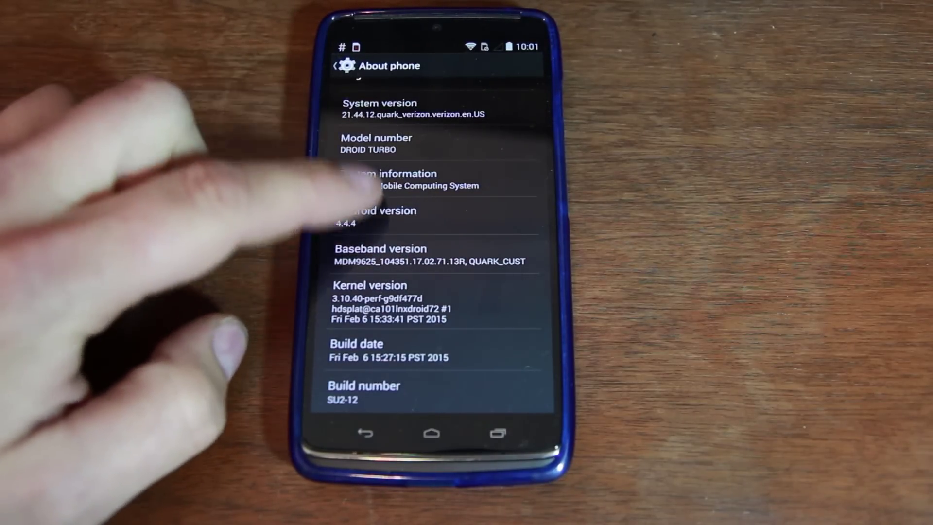
{"action": "left_click_drag", "start_coordinate": [343, 184], "coordinate": [347, 347]}
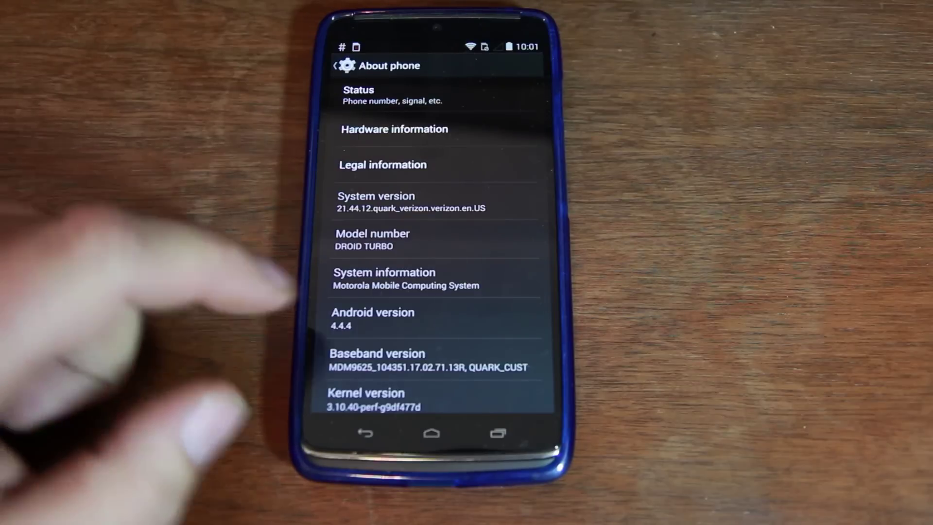
{"action": "left_click", "coordinate": [431, 433]}
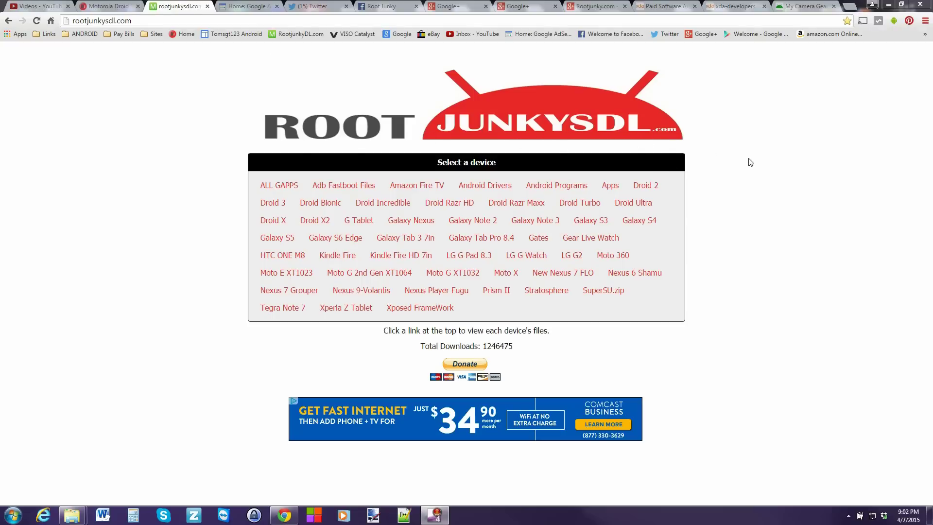
Open the Adb Fastboot Files section listing ADB FASTBOOT FILES.zip (633 KB).
{"action": "left_click", "coordinate": [350, 186]}
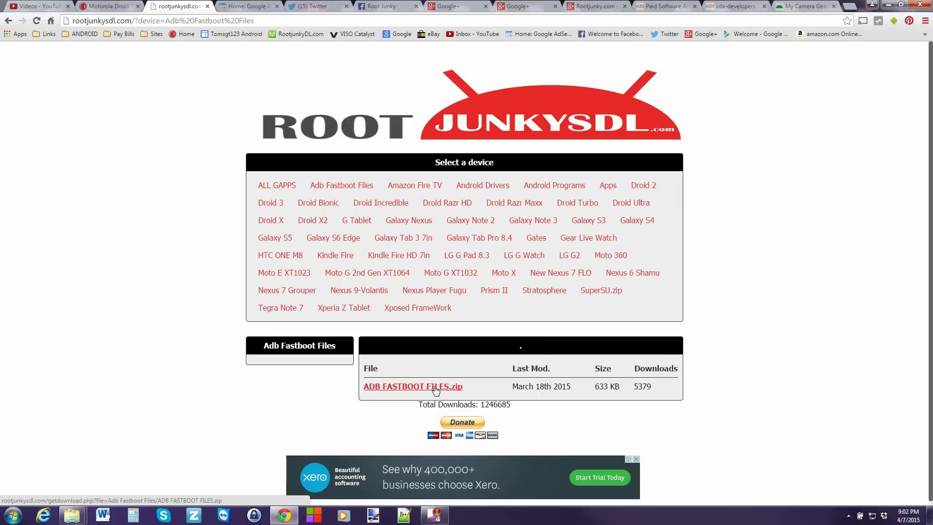
Open Android Drivers > Motorola, listing MotorolaDeviceManager_2.4.5.exe and the driver installation packages.
{"action": "left_click", "coordinate": [486, 188]}
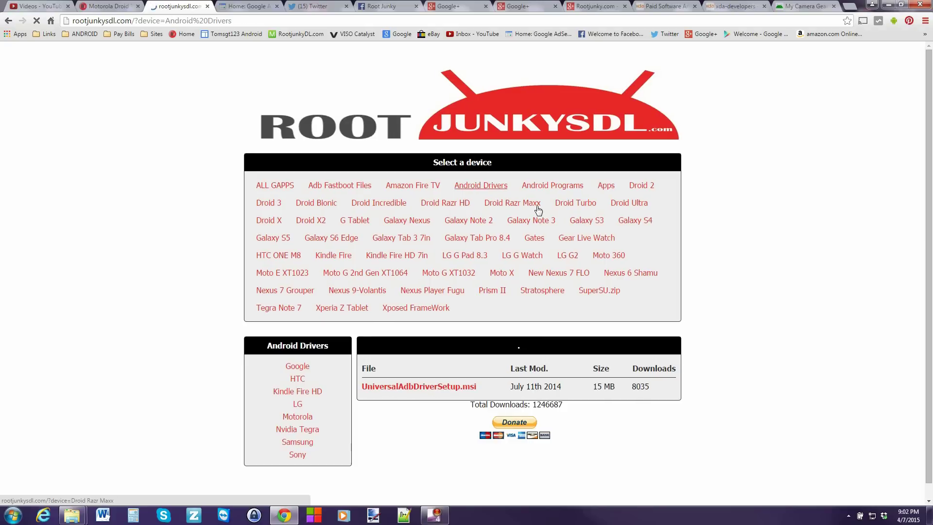
{"action": "left_click", "coordinate": [301, 416]}
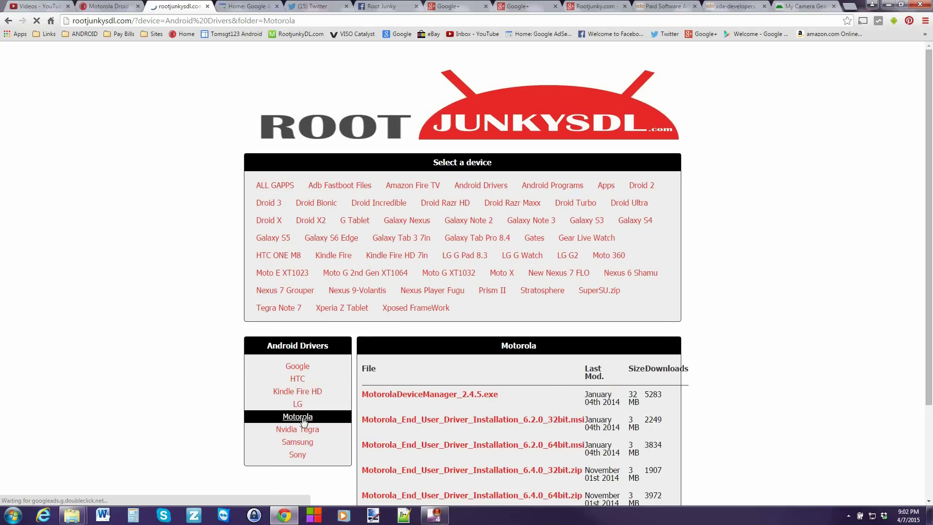
{"action": "scroll", "coordinate": [463, 384], "scroll_direction": "down", "scroll_amount": 3}
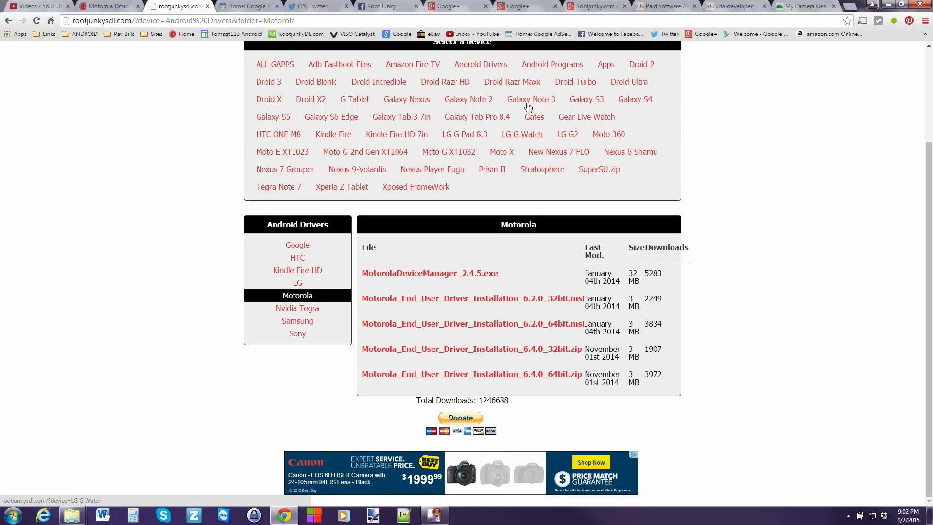
Open Droid Turbo > Firmware, listing the 1 GB KDF21 and SU2-12 firmware zips.
{"action": "left_click", "coordinate": [583, 87]}
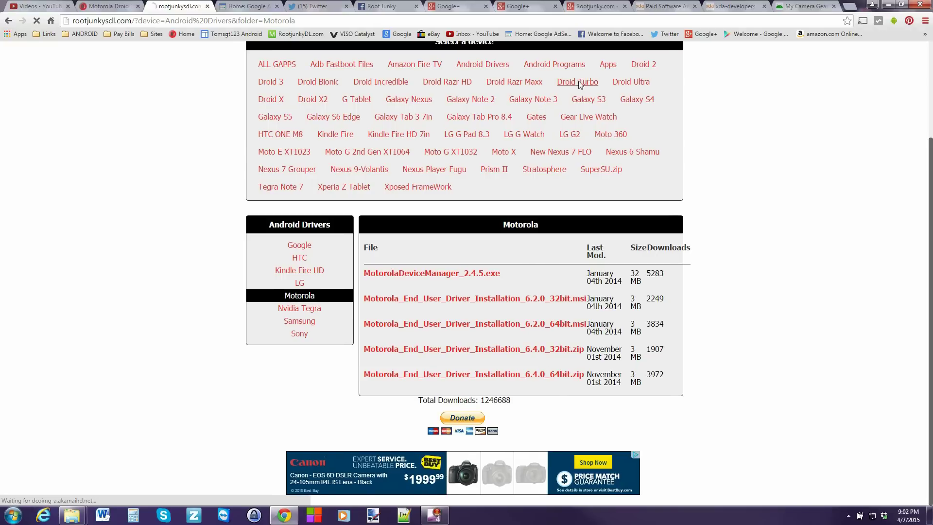
{"action": "left_click", "coordinate": [299, 370]}
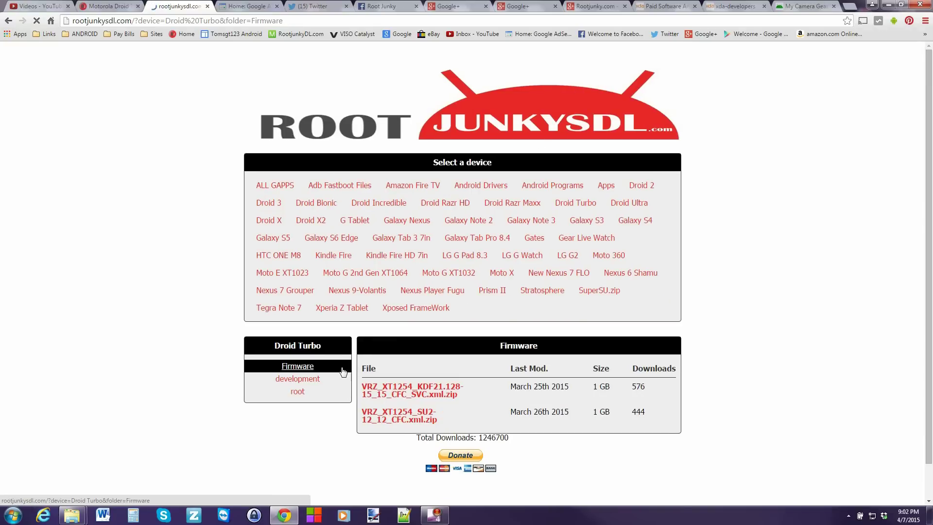
{"action": "scroll", "coordinate": [704, 379], "scroll_direction": "down", "scroll_amount": 1}
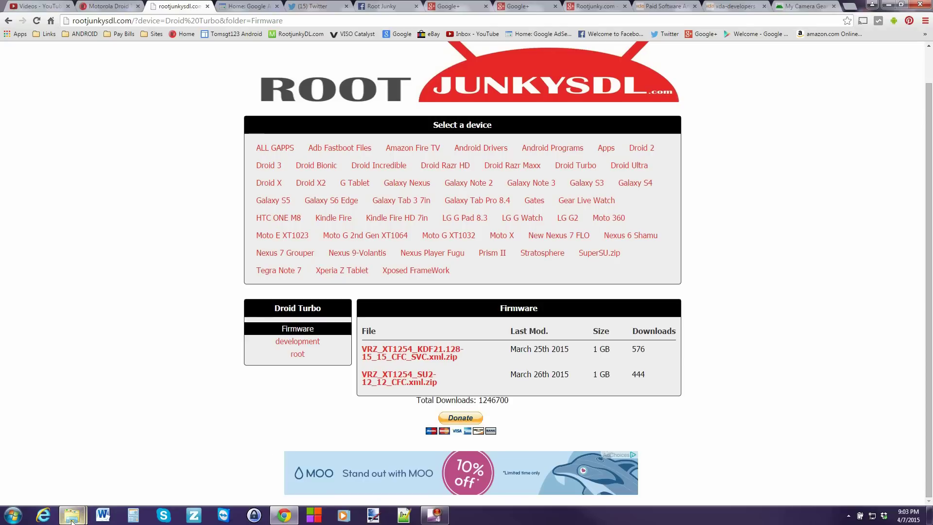
{"action": "mouse_move", "coordinate": [71, 520]}
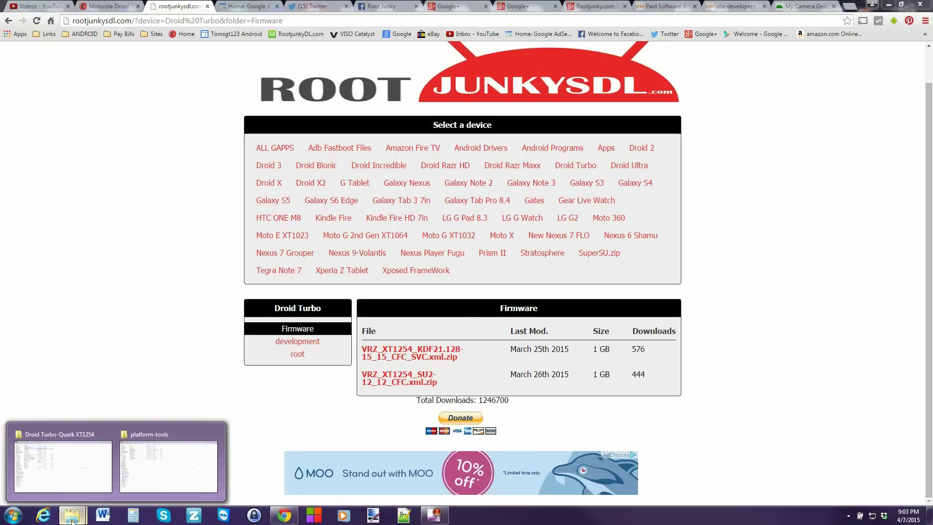
Go to Droid Turbo-Quark XT1254\Firmware\SU2-12, showing boot.img, system sparsechunks and VRZ_XT1254_SU2-12_12_CFC.bat.
{"action": "left_click", "coordinate": [72, 480]}
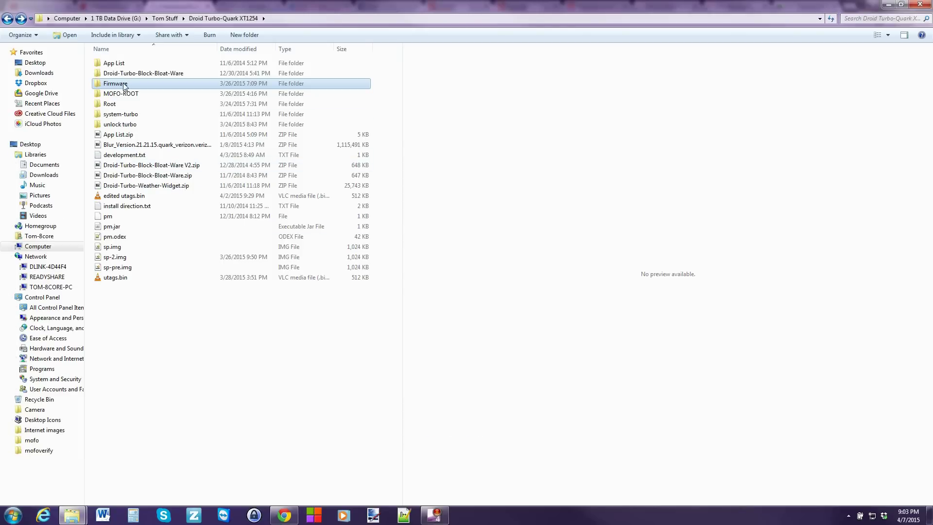
{"action": "double_click", "coordinate": [128, 85]}
{"action": "mouse_move", "coordinate": [122, 94]}
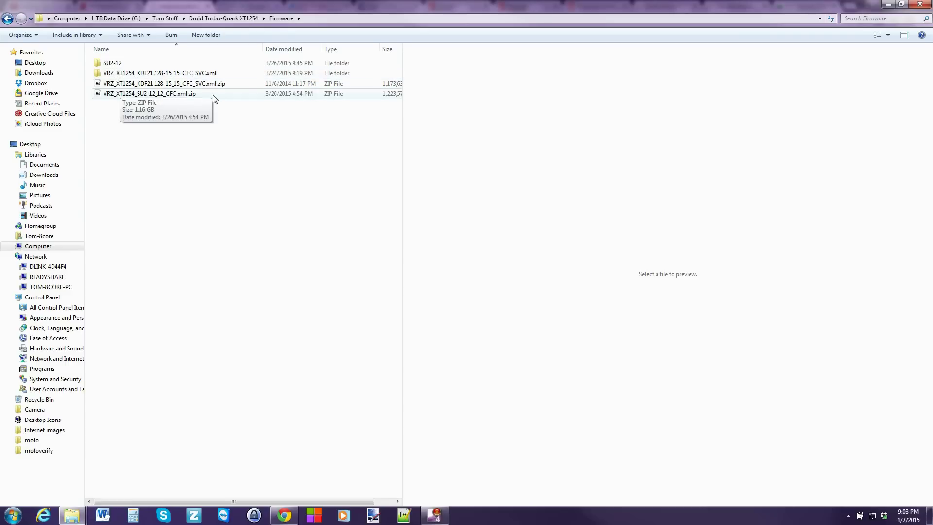
{"action": "left_click", "coordinate": [116, 64]}
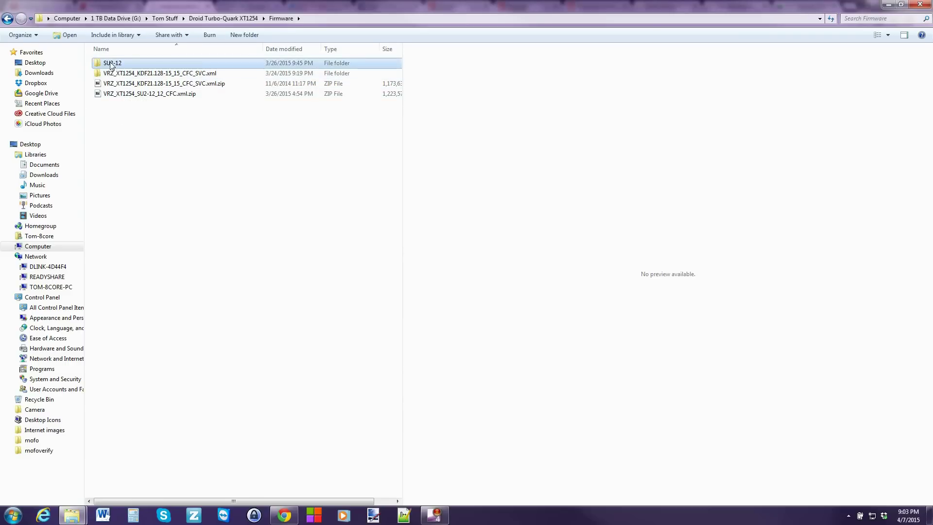
{"action": "mouse_move", "coordinate": [114, 68]}
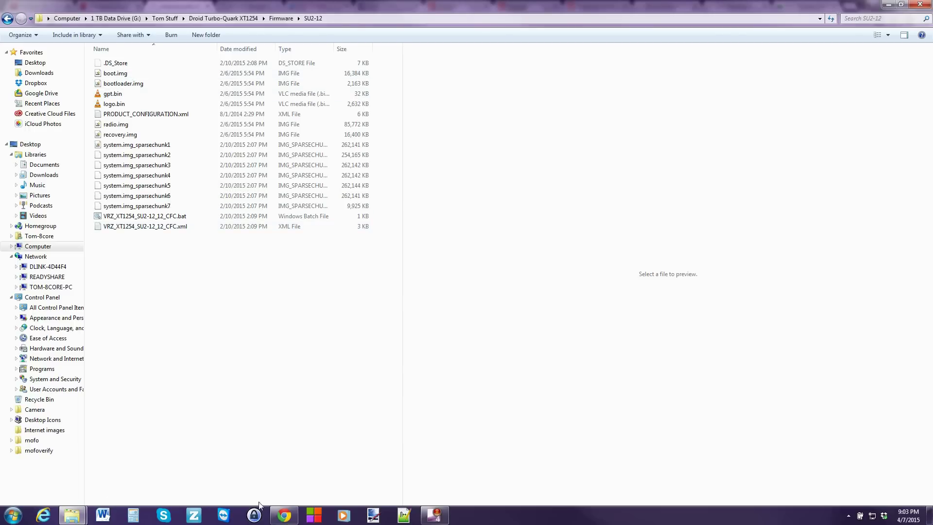
Copy adb.exe, AdbWinApi.dll, AdbWinUsbApi.dll and fastboot.exe from the platform-tools folder.
{"action": "left_click", "coordinate": [71, 515]}
{"action": "mouse_move", "coordinate": [158, 481]}
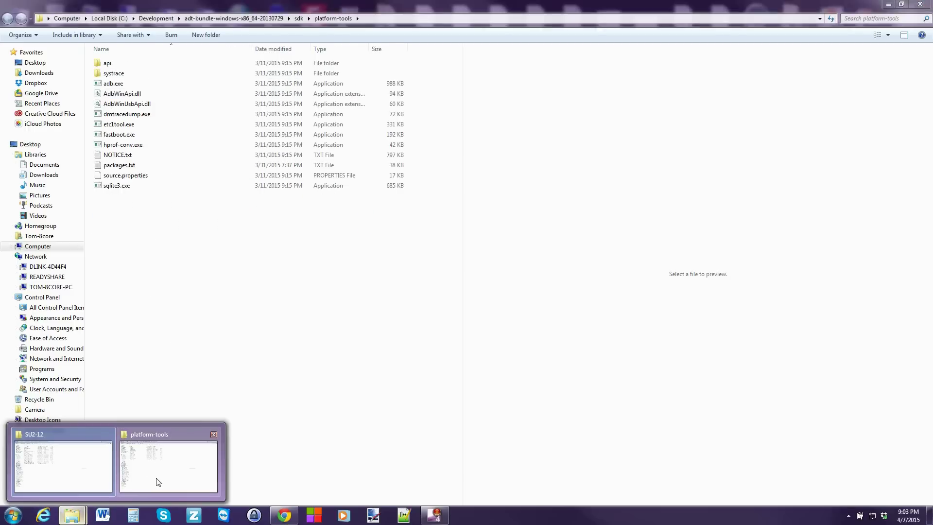
{"action": "left_click", "coordinate": [175, 486]}
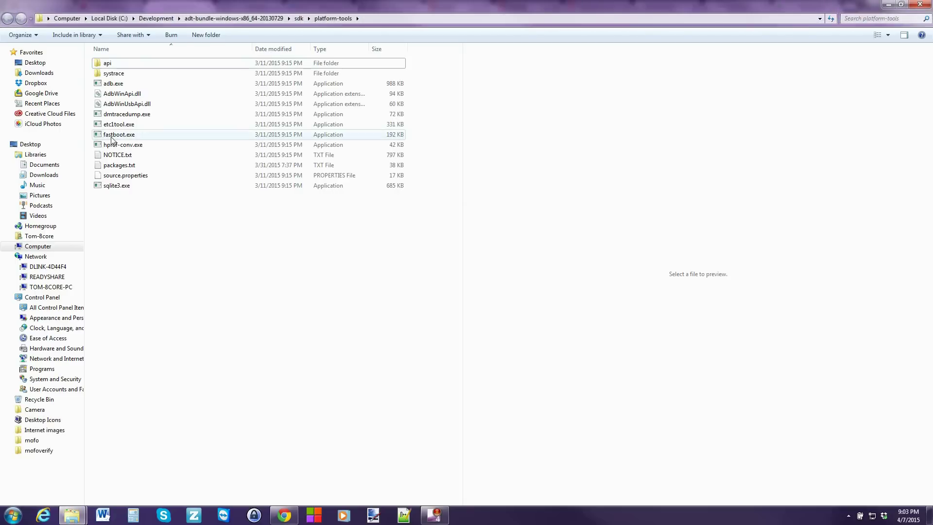
{"action": "left_click_drag", "start_coordinate": [124, 84], "coordinate": [125, 109]}
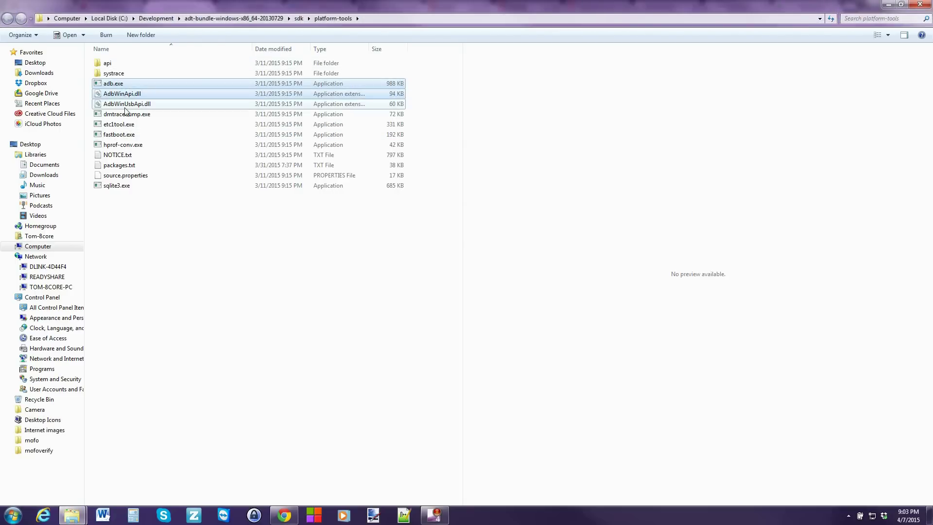
{"action": "left_click", "coordinate": [128, 136], "text": "ctrl"}
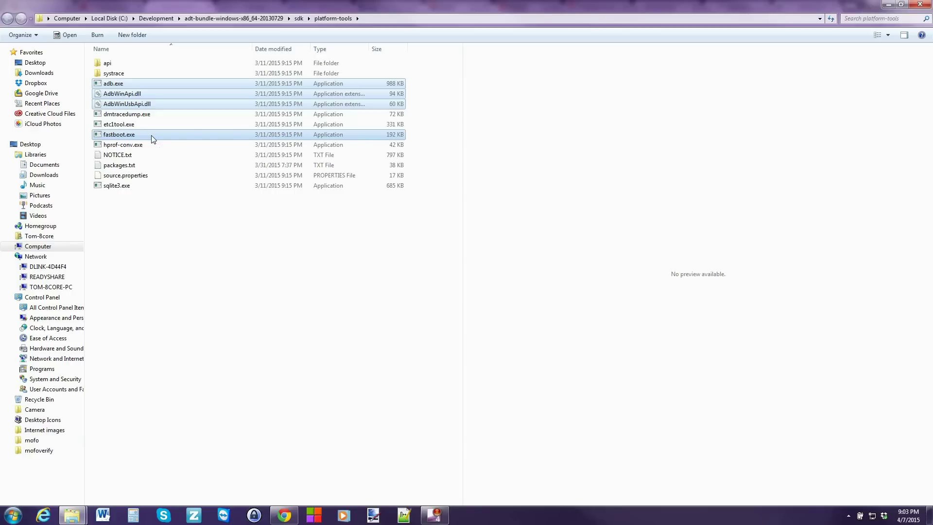
{"action": "right_click", "coordinate": [152, 136]}
{"action": "left_click", "coordinate": [174, 189]}
Paste the four ADB/fastboot tools into the SU2-12 firmware folder.
{"action": "mouse_move", "coordinate": [72, 515]}
{"action": "left_click", "coordinate": [89, 475]}
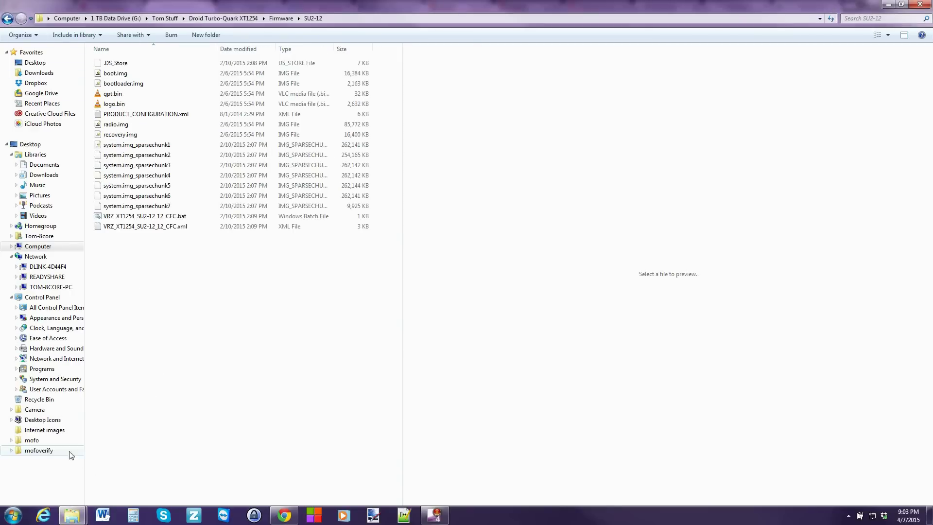
{"action": "right_click", "coordinate": [154, 295]}
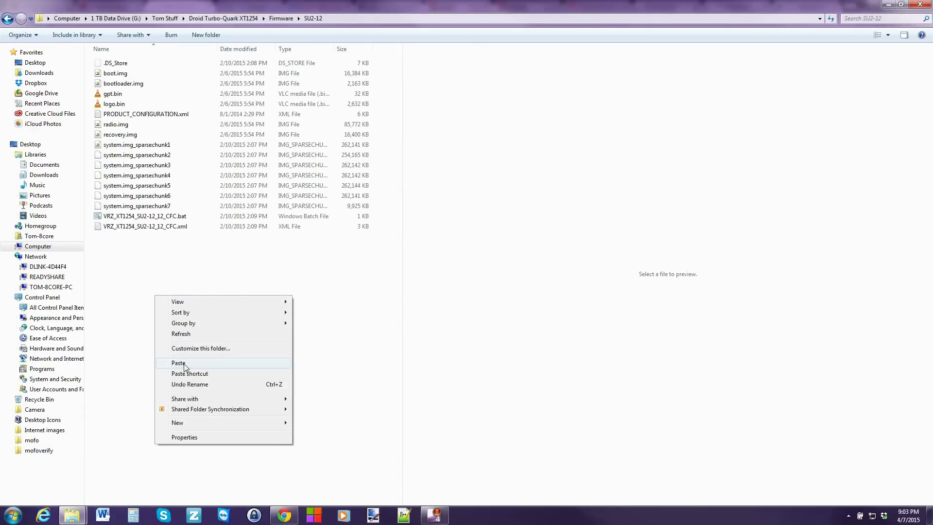
{"action": "left_click", "coordinate": [198, 364]}
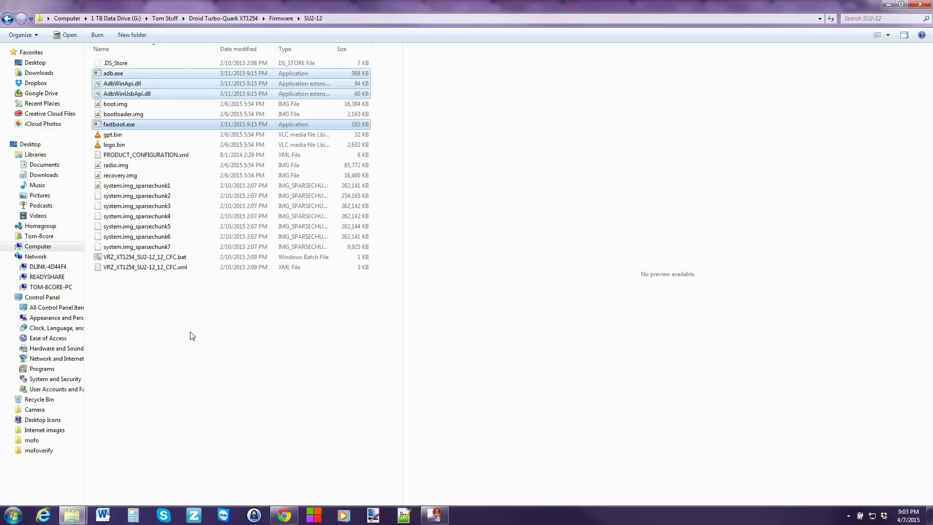
{"action": "left_click", "coordinate": [172, 329]}
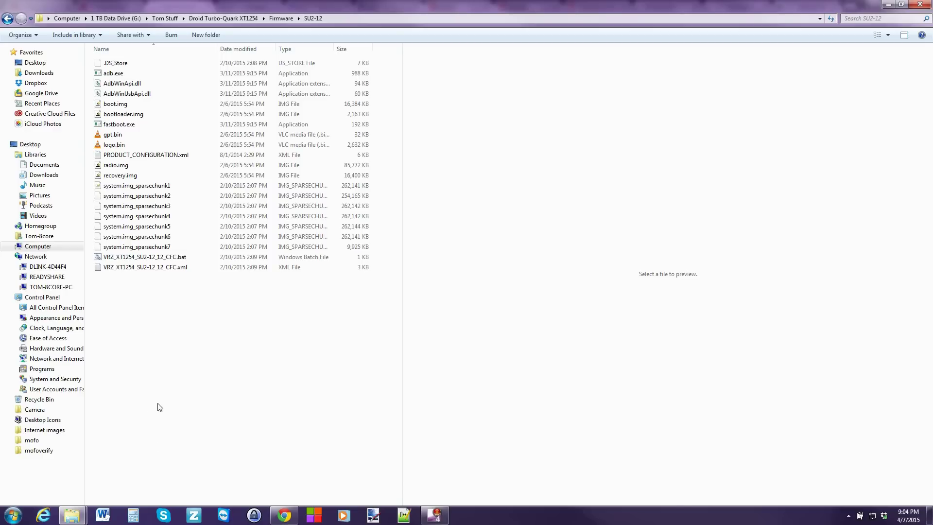
{"action": "mouse_move", "coordinate": [77, 516]}
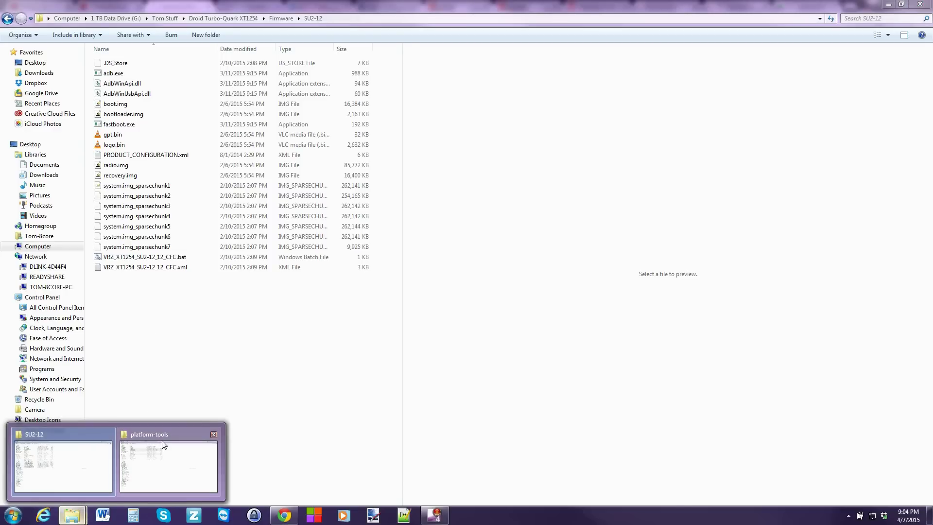
{"action": "left_click", "coordinate": [13, 20]}
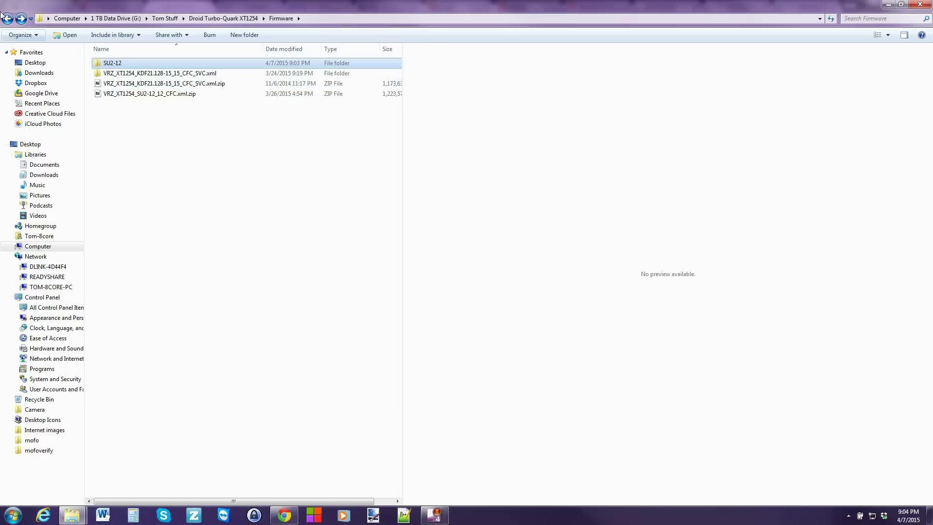
{"action": "left_click", "coordinate": [7, 18]}
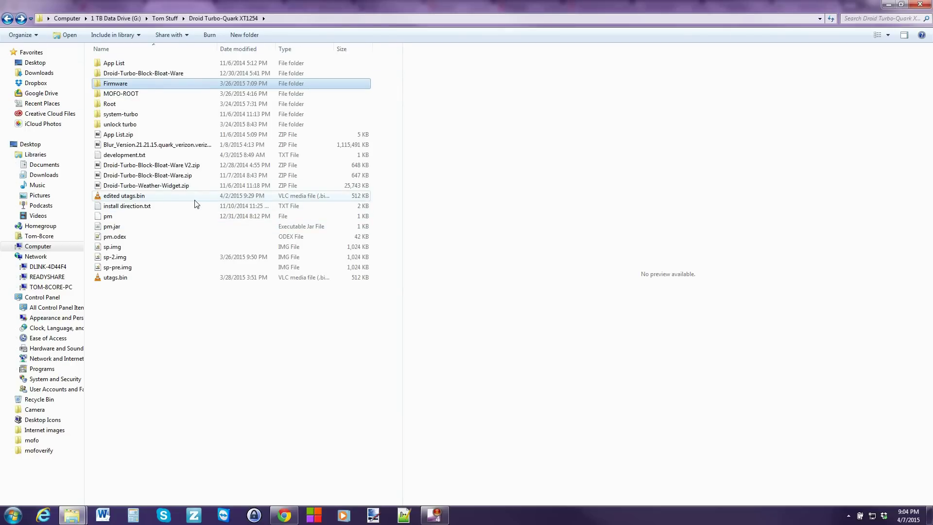
{"action": "mouse_move", "coordinate": [138, 87]}
{"action": "double_click", "coordinate": [138, 85]}
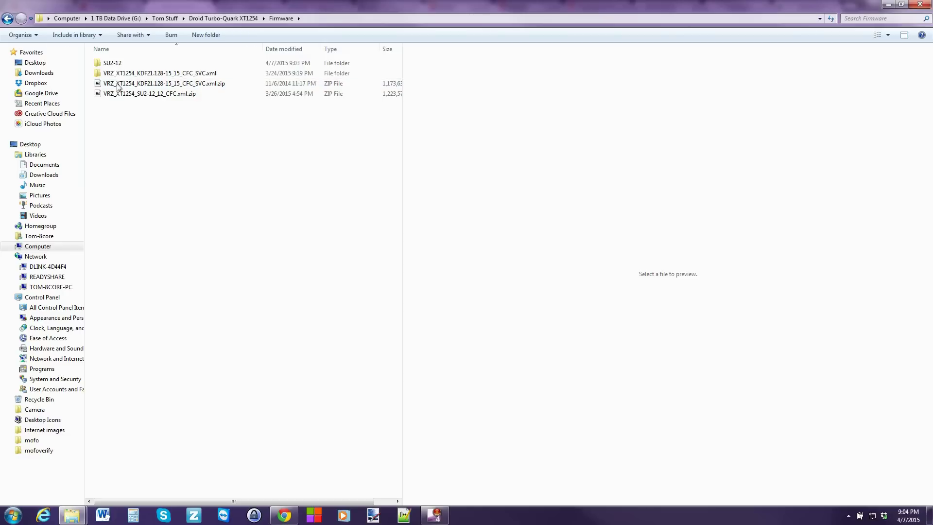
{"action": "double_click", "coordinate": [112, 63]}
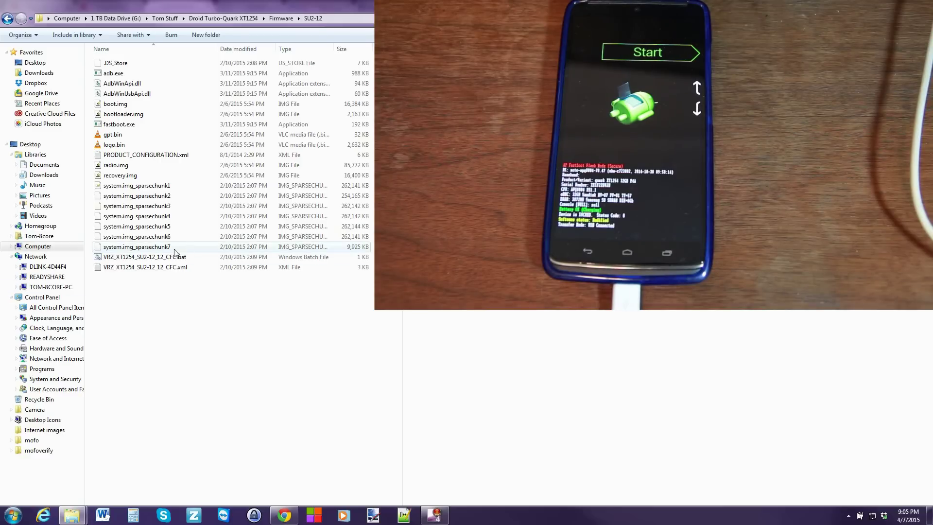
Open VRZ_XT1254_SU2-12_12_CFC.bat in Notepad and move it over the file list.
{"action": "left_click", "coordinate": [157, 261]}
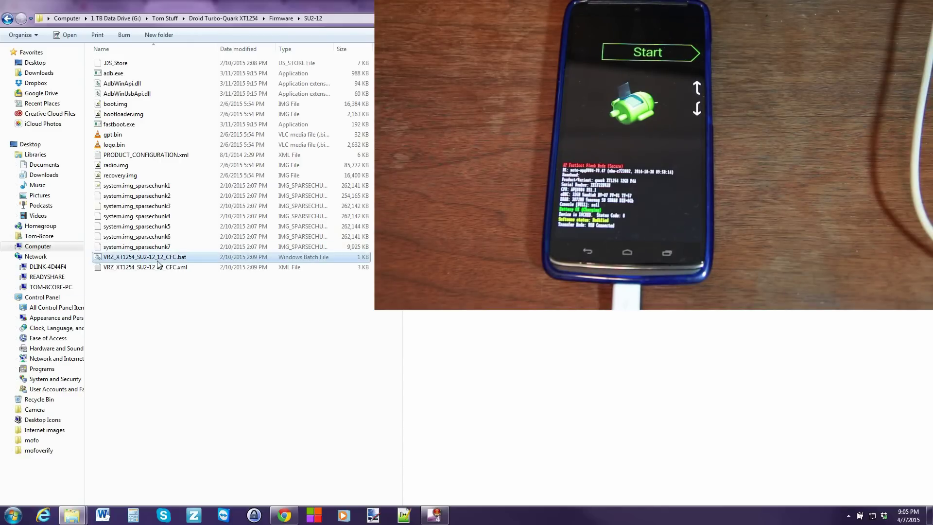
{"action": "right_click", "coordinate": [161, 259]}
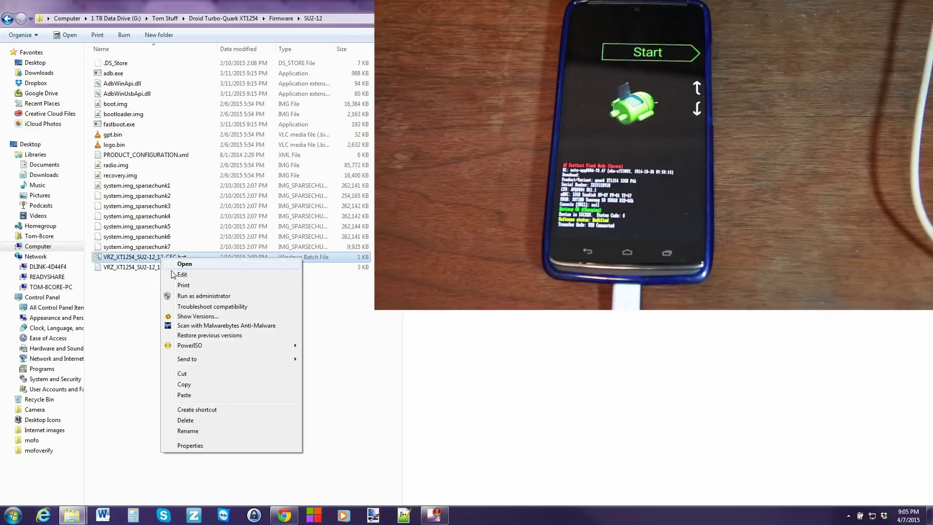
{"action": "left_click", "coordinate": [182, 274]}
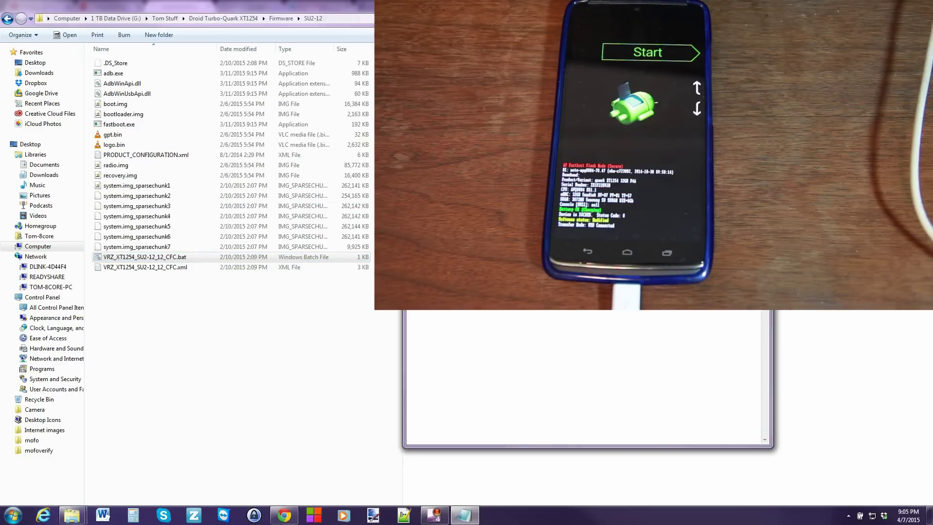
{"action": "left_click_drag", "start_coordinate": [583, 114], "coordinate": [221, 122]}
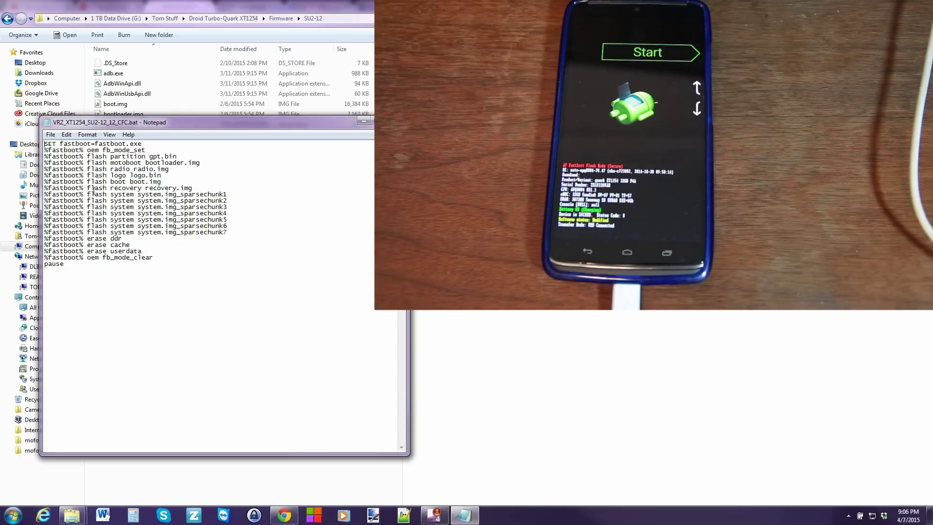
Close Notepad, open a command window in the SU2-12 folder, then close it.
{"action": "key", "text": "alt+F4"}
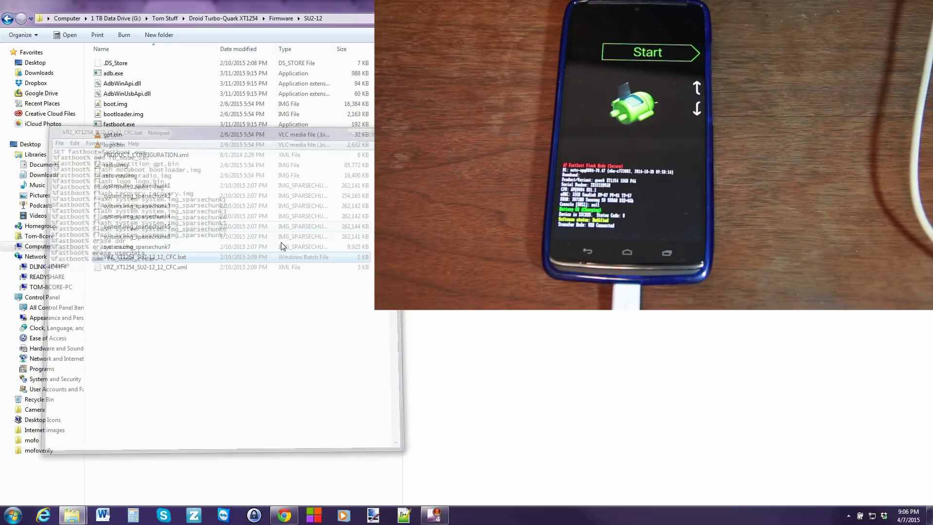
{"action": "left_click_drag", "start_coordinate": [138, 324], "coordinate": [132, 328]}
{"action": "right_click", "coordinate": [132, 329], "text": "shift"}
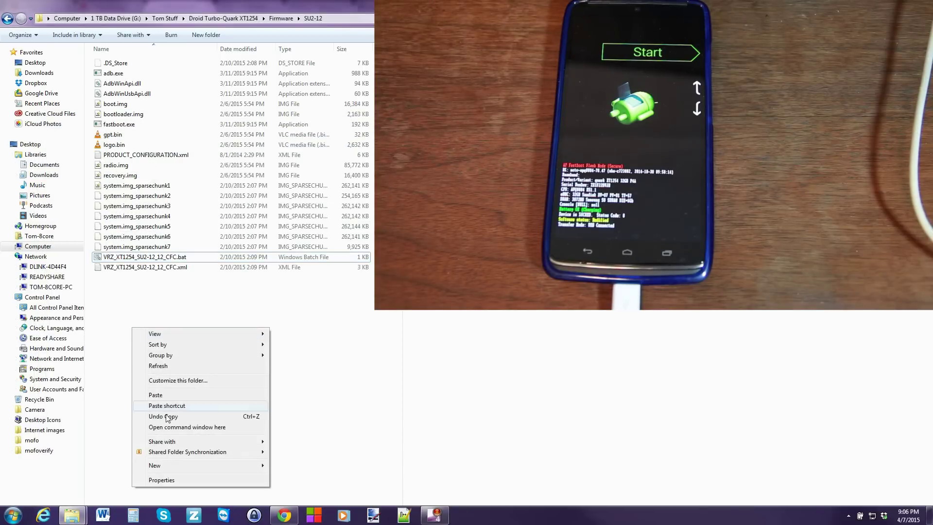
{"action": "left_click", "coordinate": [168, 428]}
{"action": "left_click_drag", "start_coordinate": [248, 118], "coordinate": [140, 168]}
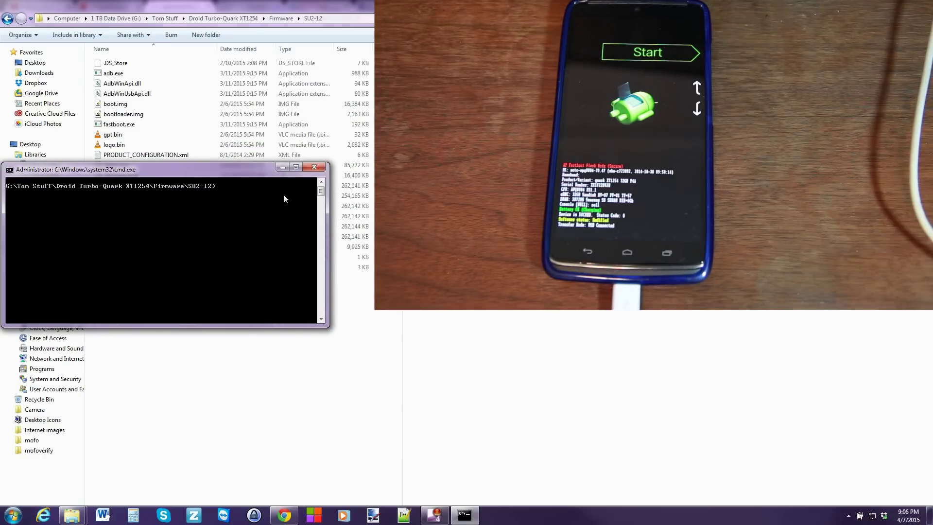
{"action": "left_click", "coordinate": [314, 168]}
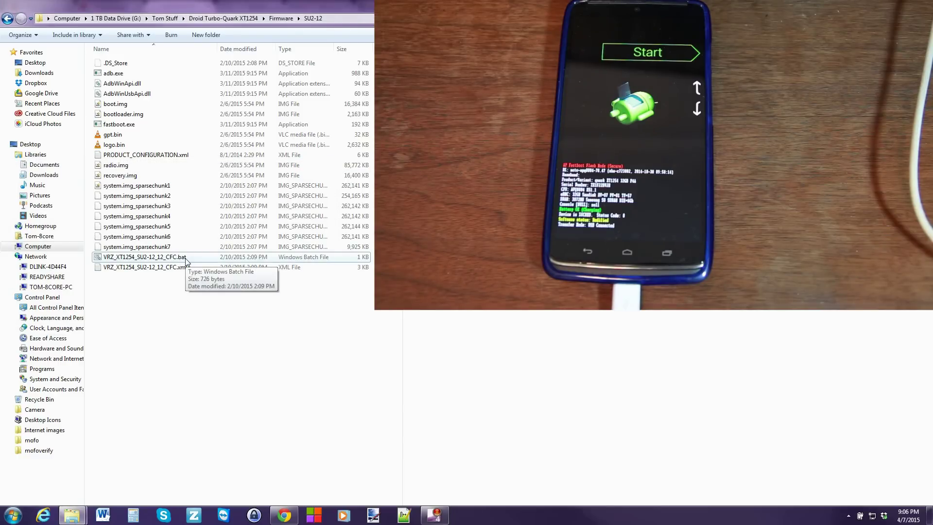
Run VRZ_XT1254_SU2-12_12_CFC.bat to flash the SU2-12 images, moving its console left.
{"action": "double_click", "coordinate": [162, 259]}
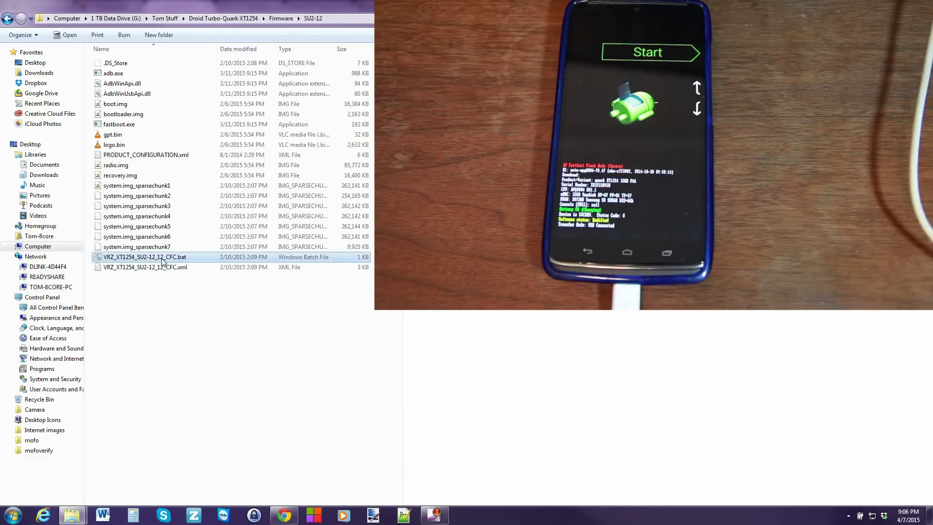
{"action": "left_click_drag", "start_coordinate": [275, 130], "coordinate": [180, 119]}
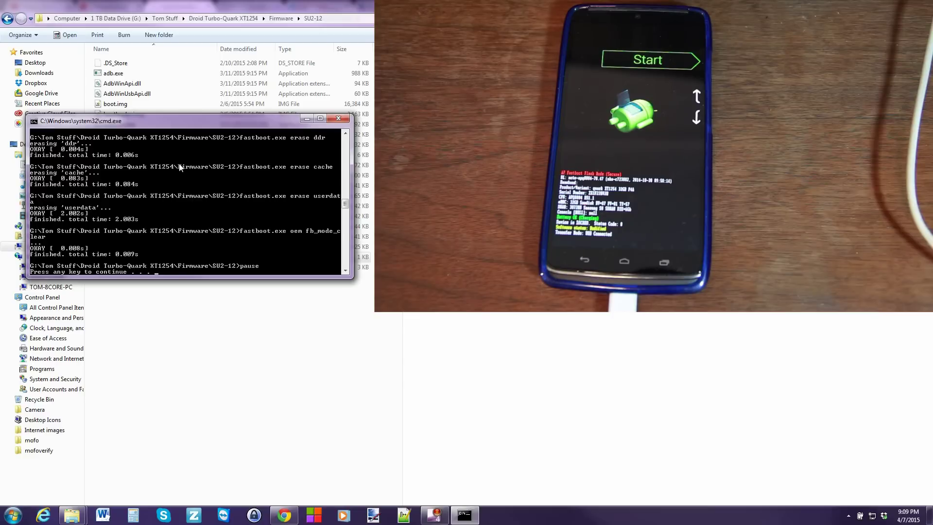
Close the Command Prompt once the flash script finishes erasing ddr, cache and userdata.
{"action": "key", "text": "Return"}
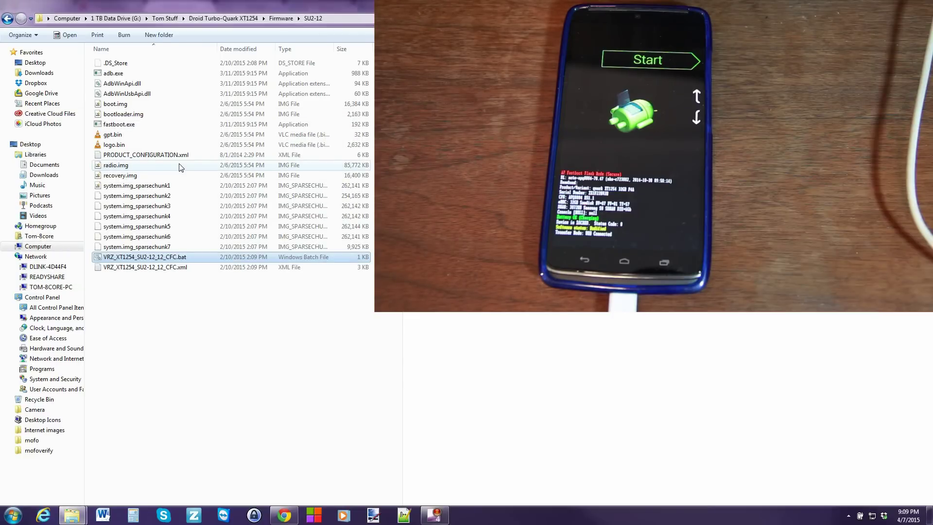